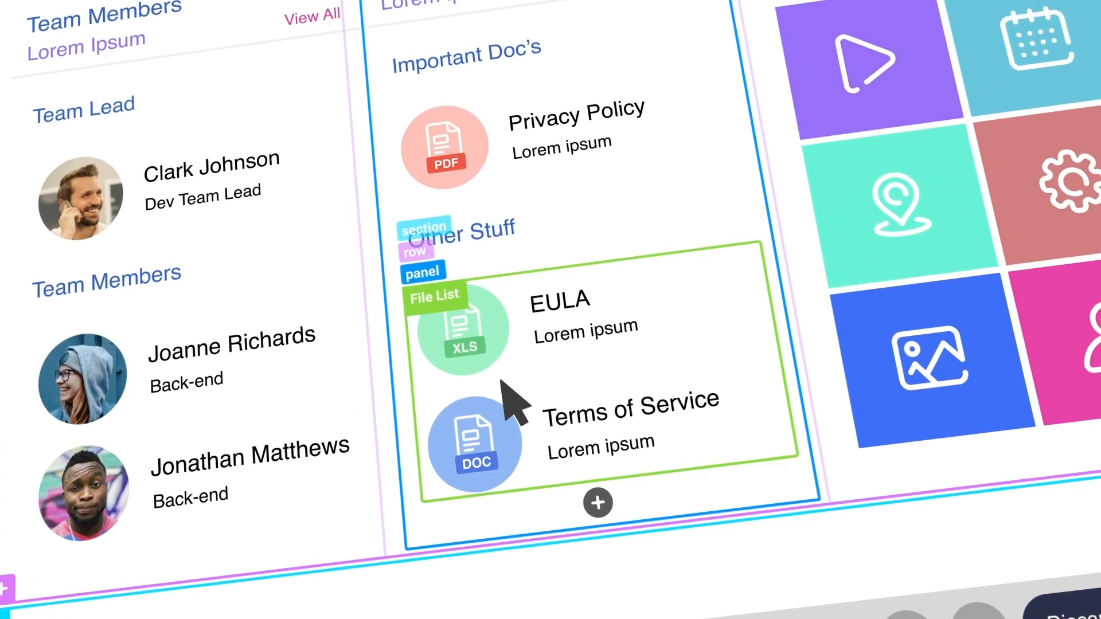
pyautogui.moveTo(440, 300)
pyautogui.click(528, 281)
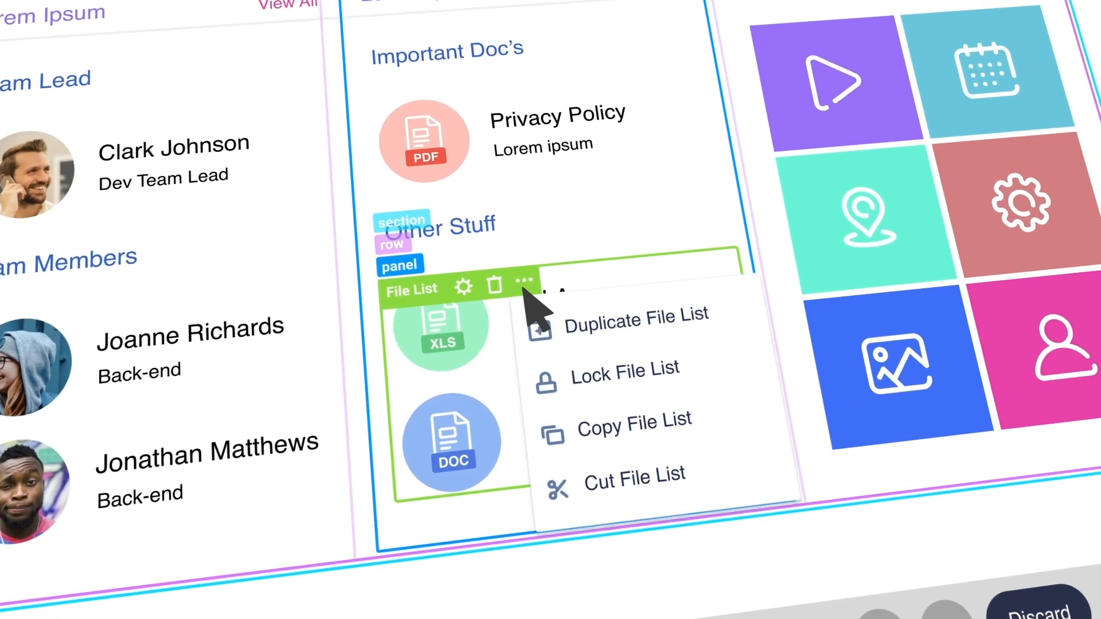
pyautogui.click(560, 435)
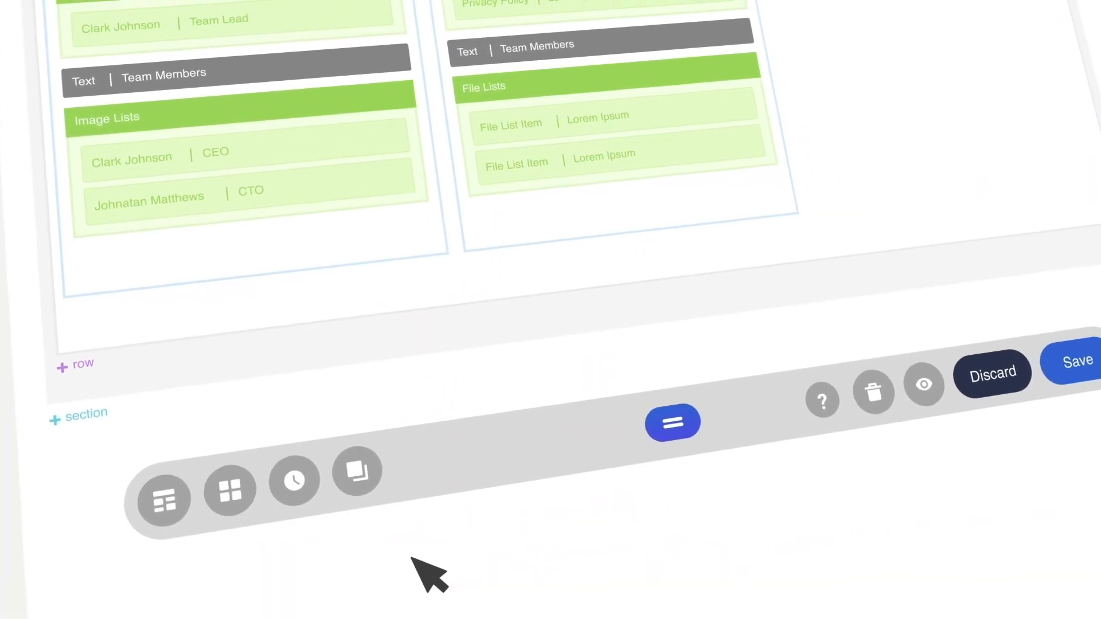
pyautogui.click(171, 480)
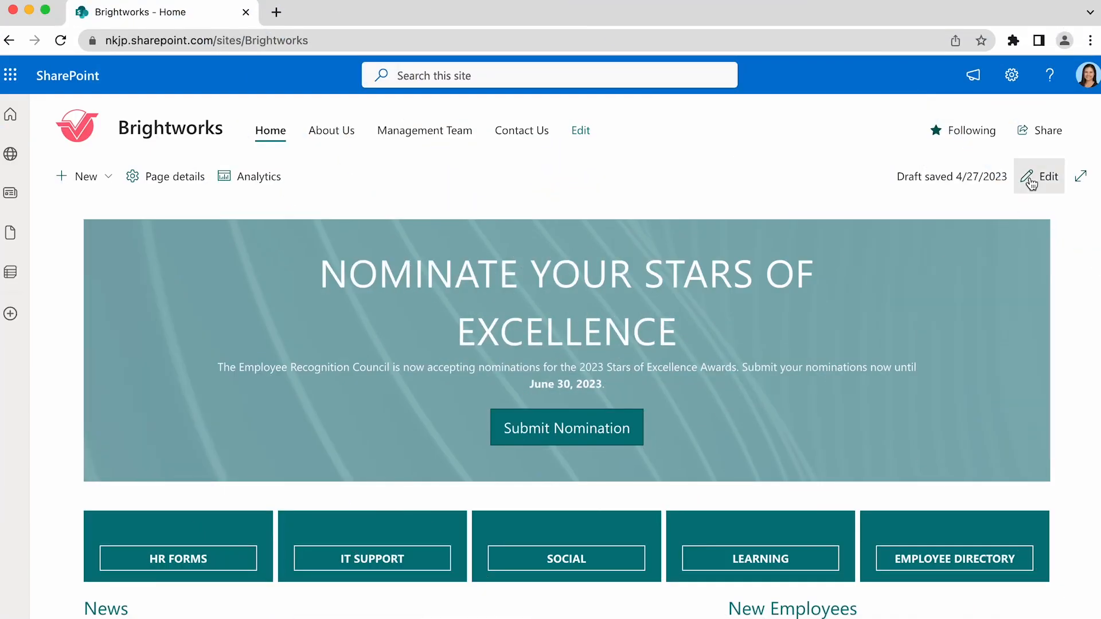
# Put the Brightworks home page into edit mode and open its ShortPoint web part in Page Builder
pyautogui.click(1031, 182)
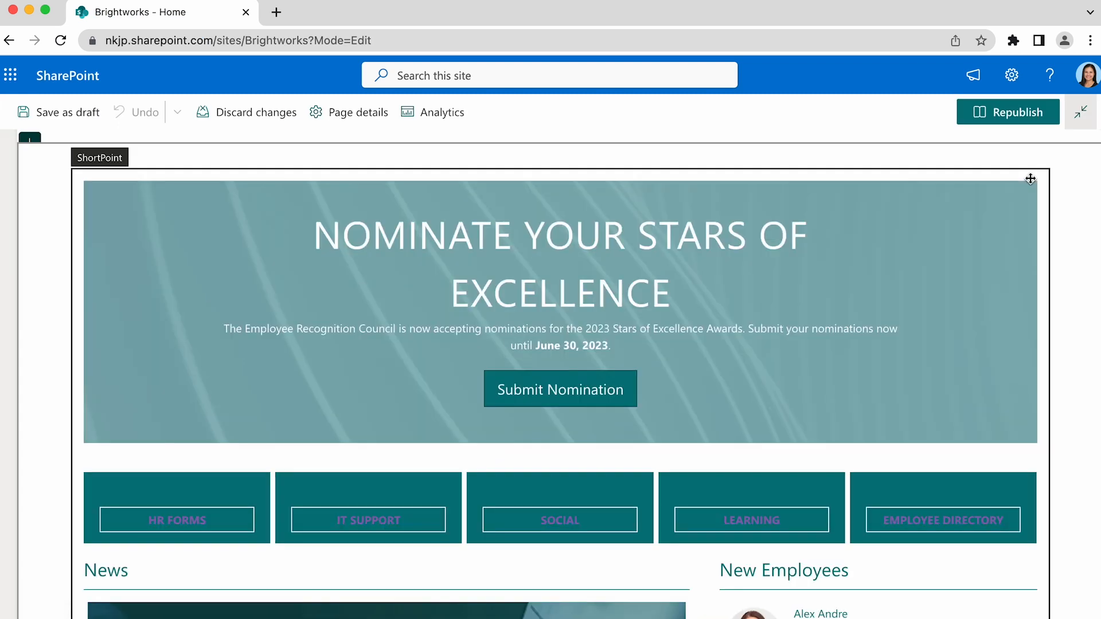
pyautogui.click(348, 293)
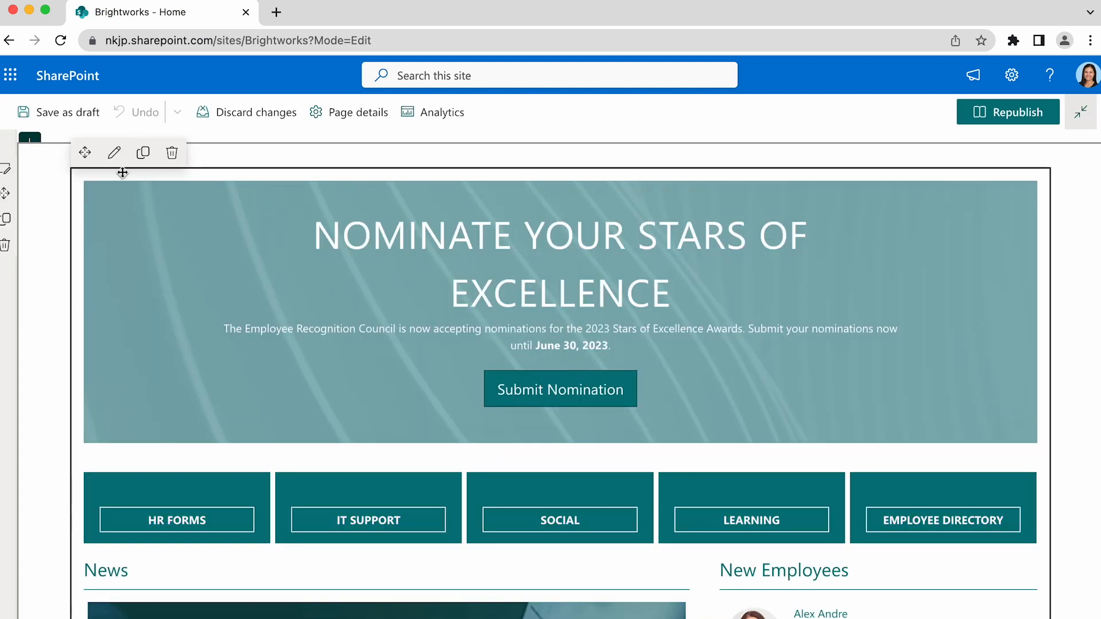
pyautogui.click(114, 153)
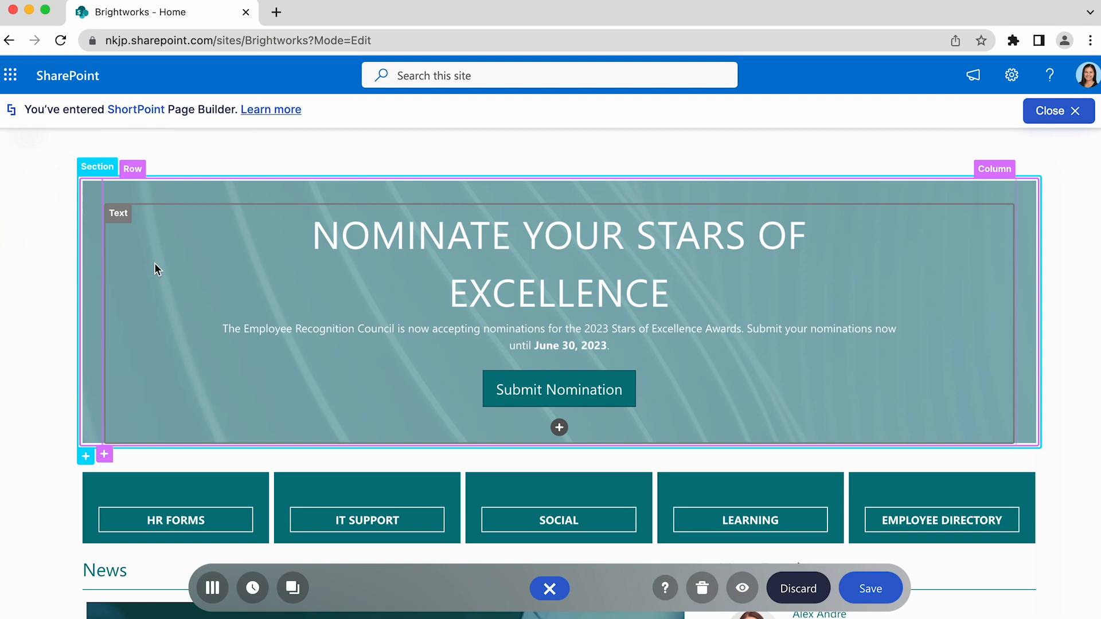
# Compare Page Builder's Grid Mode with Live Mode, leaving the page in Grid Mode
pyautogui.click(213, 589)
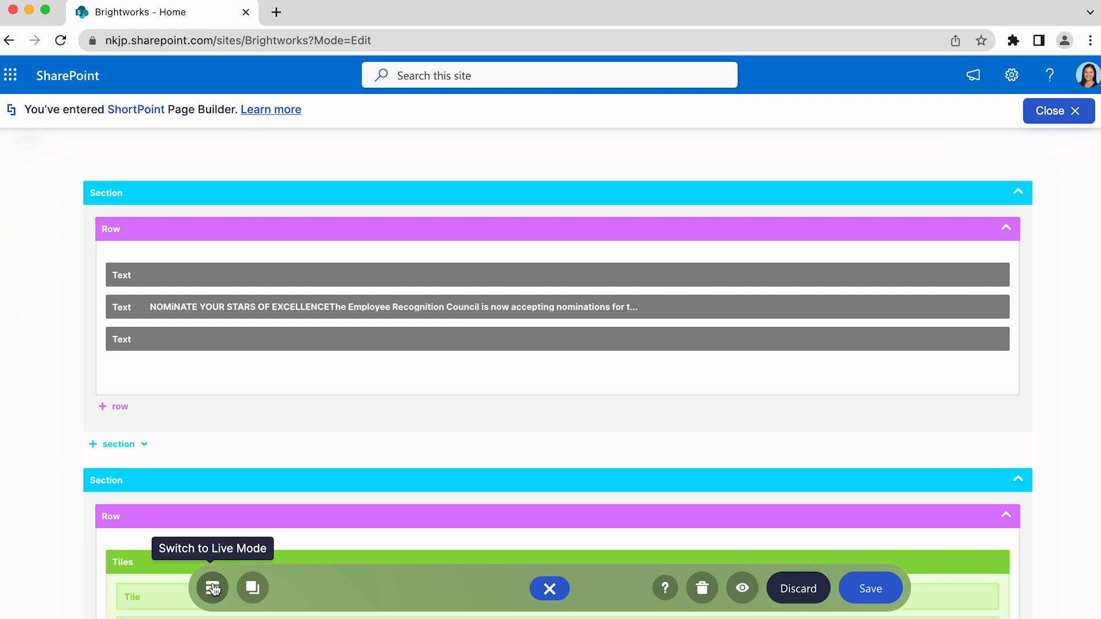
pyautogui.click(213, 589)
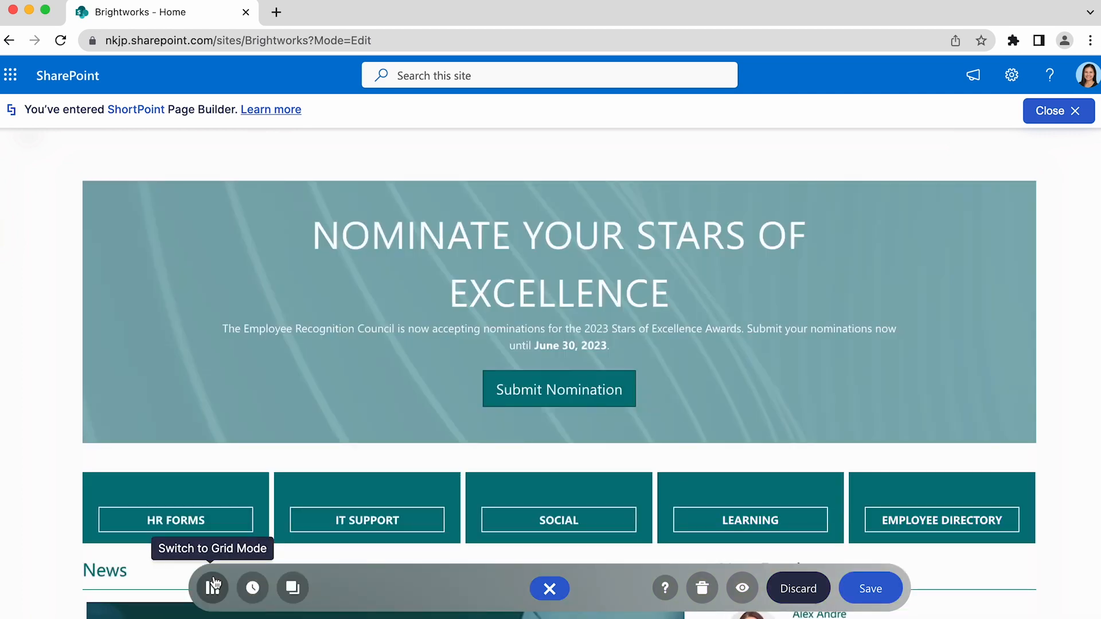
pyautogui.click(213, 587)
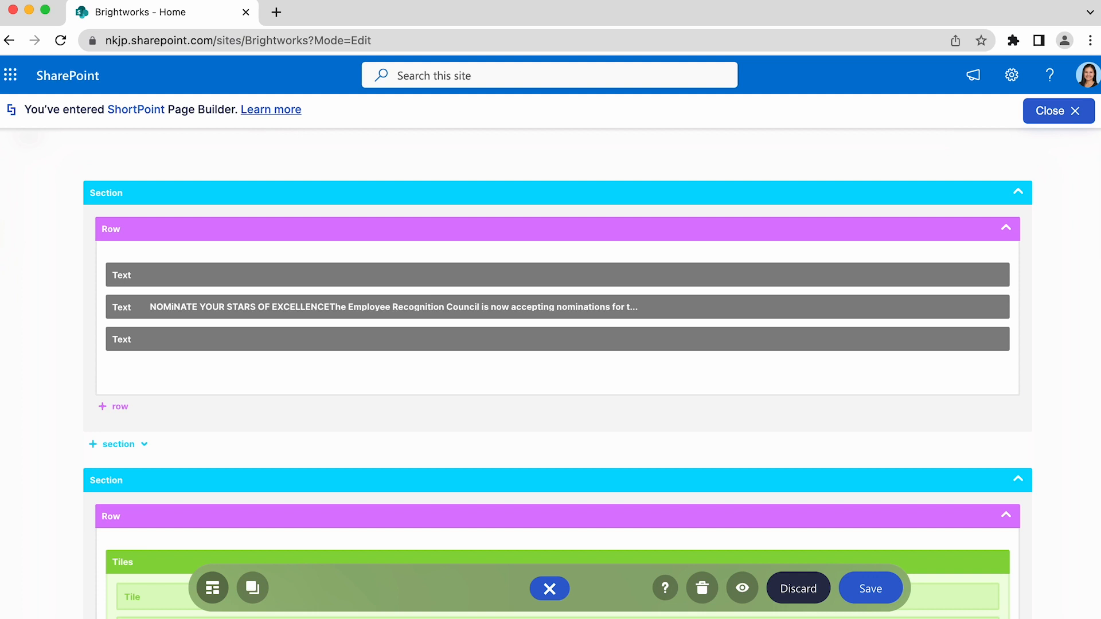
# Examine the page's sections, rows, panels and design elements in Grid Mode and compare the structure with Live Mode
pyautogui.scroll(-10, 557, 372)
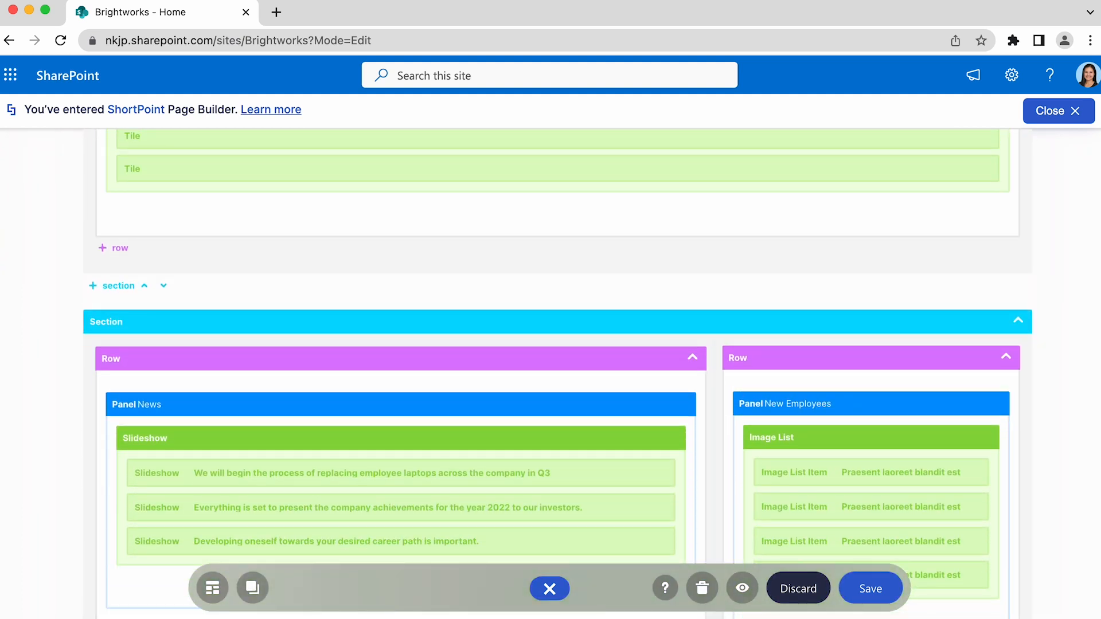
pyautogui.scroll(10, 557, 373)
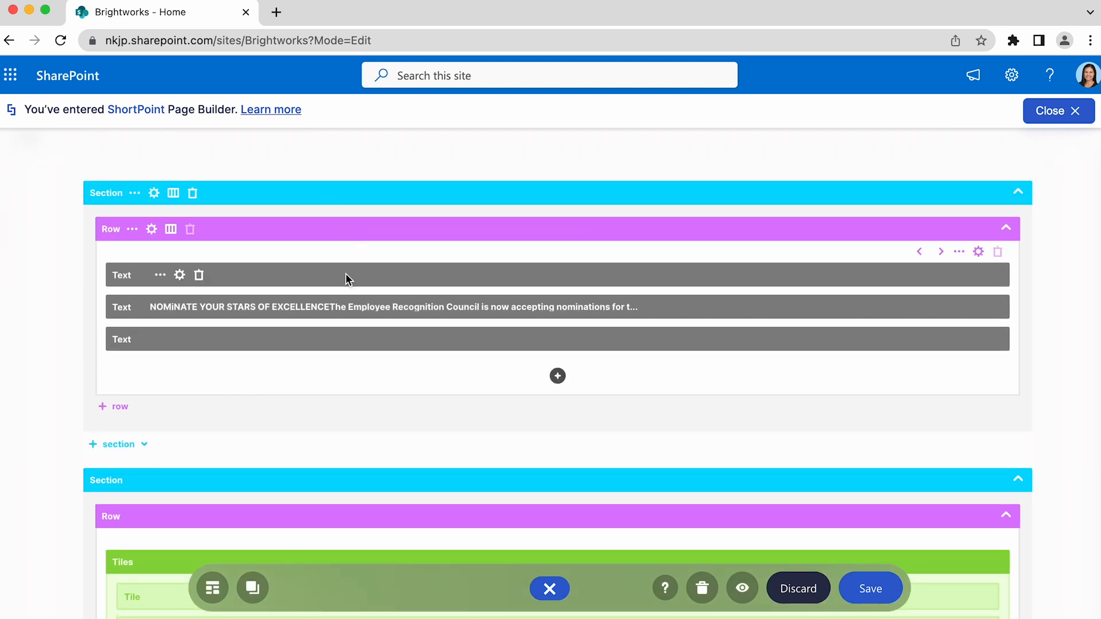
pyautogui.moveTo(1098, 264); pyautogui.dragTo(1098, 459)
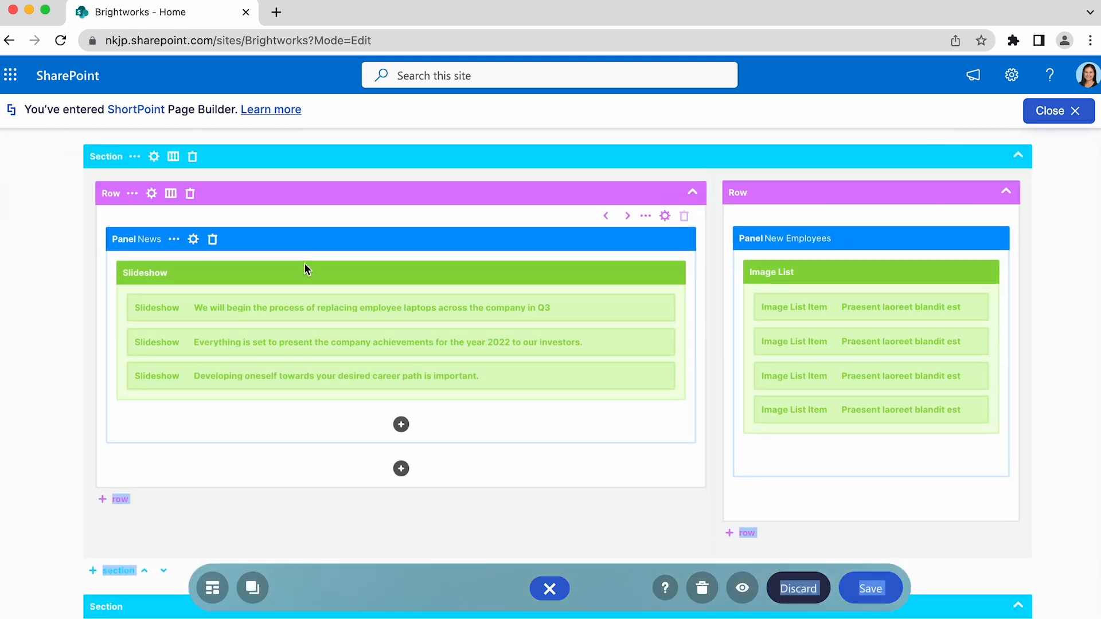
pyautogui.click(805, 355)
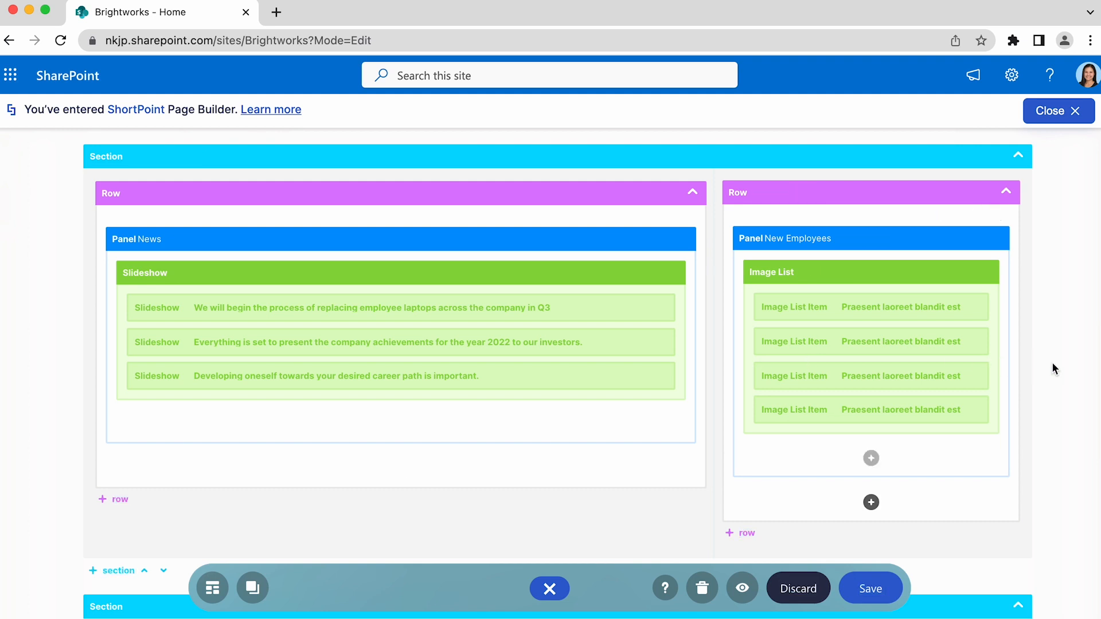
pyautogui.scroll(1, 1098, 377)
pyautogui.scroll(8, 1096, 357)
pyautogui.scroll(-7, 1096, 357)
pyautogui.scroll(-2, 1097, 361)
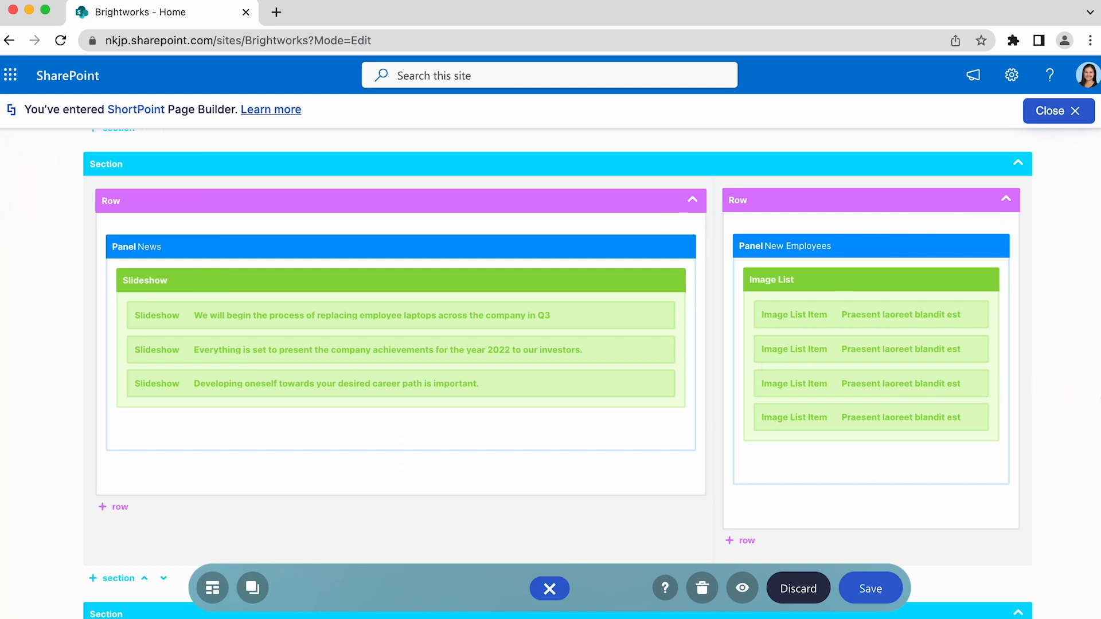
pyautogui.scroll(15, 551, 344)
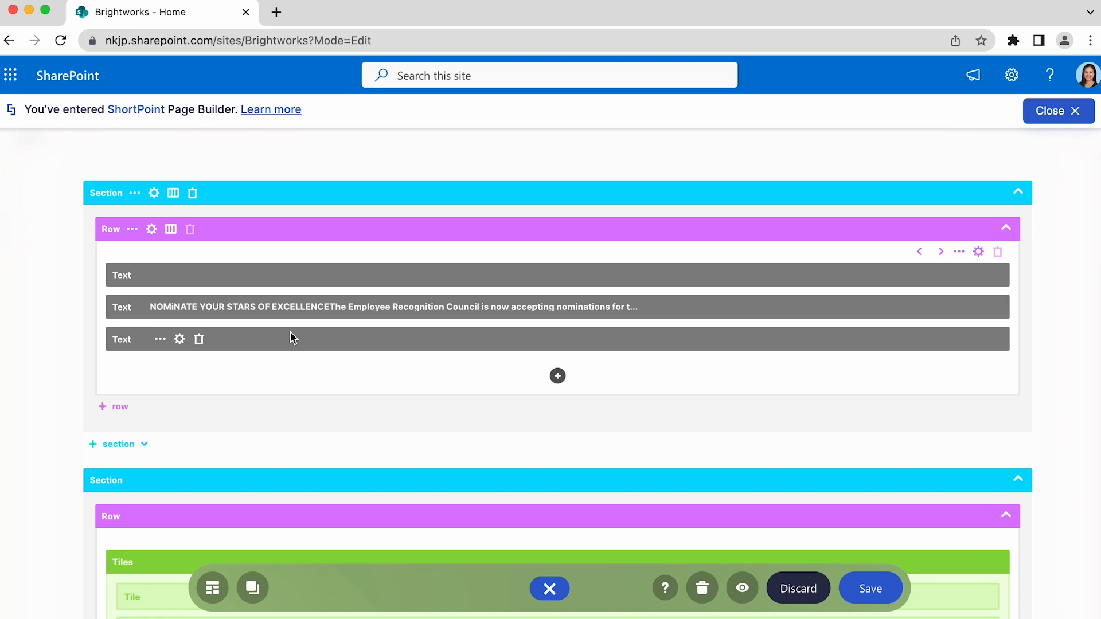
pyautogui.click(213, 587)
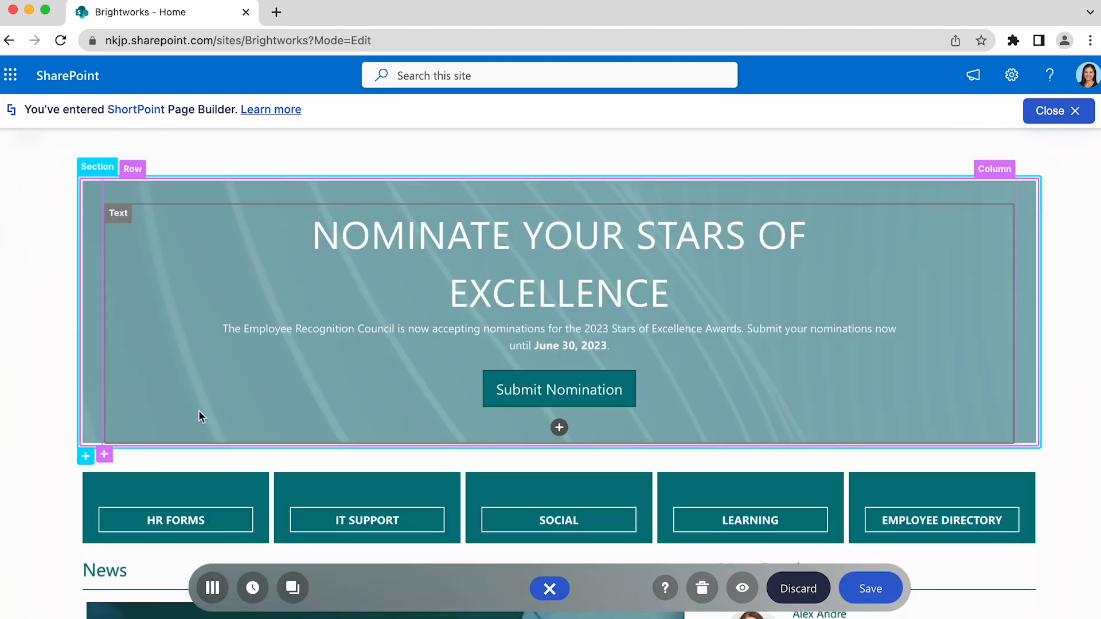
pyautogui.click(212, 588)
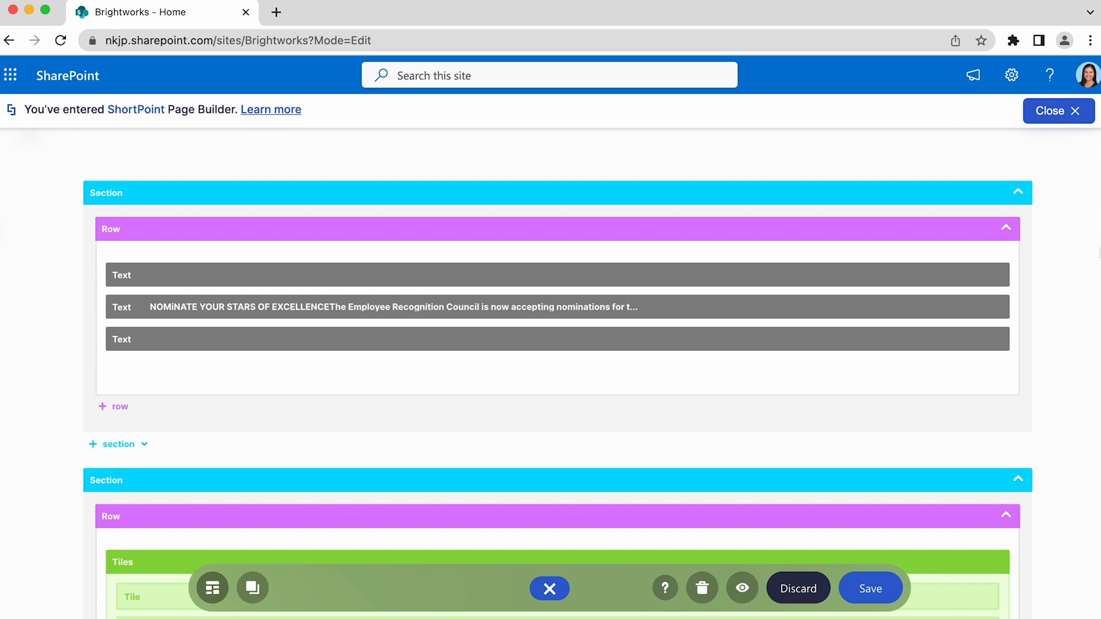
# Set the column layout of the row holding the Events and Other Updates panels to 1/4, 1/4, 1/2
pyautogui.scroll(-20, 550, 373)
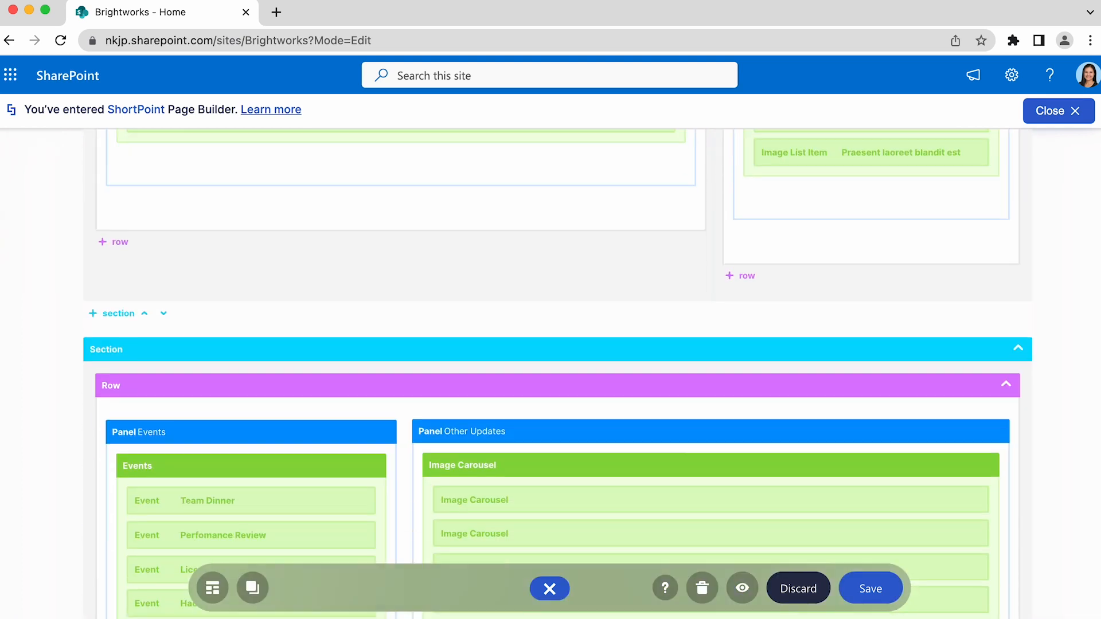
pyautogui.scroll(-2, 550, 356)
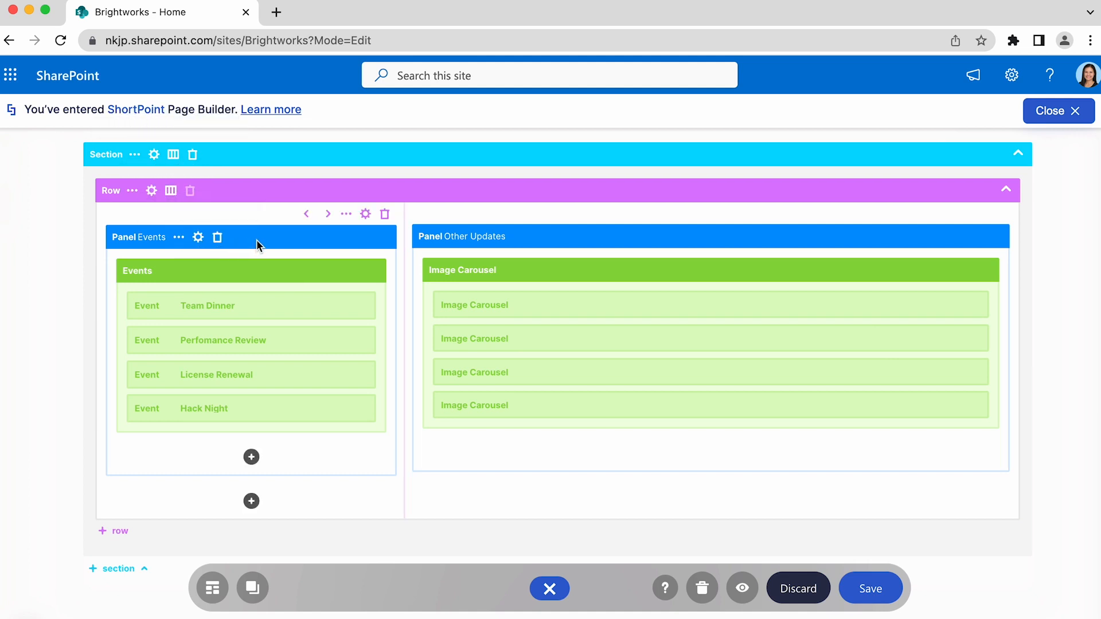
pyautogui.click(172, 191)
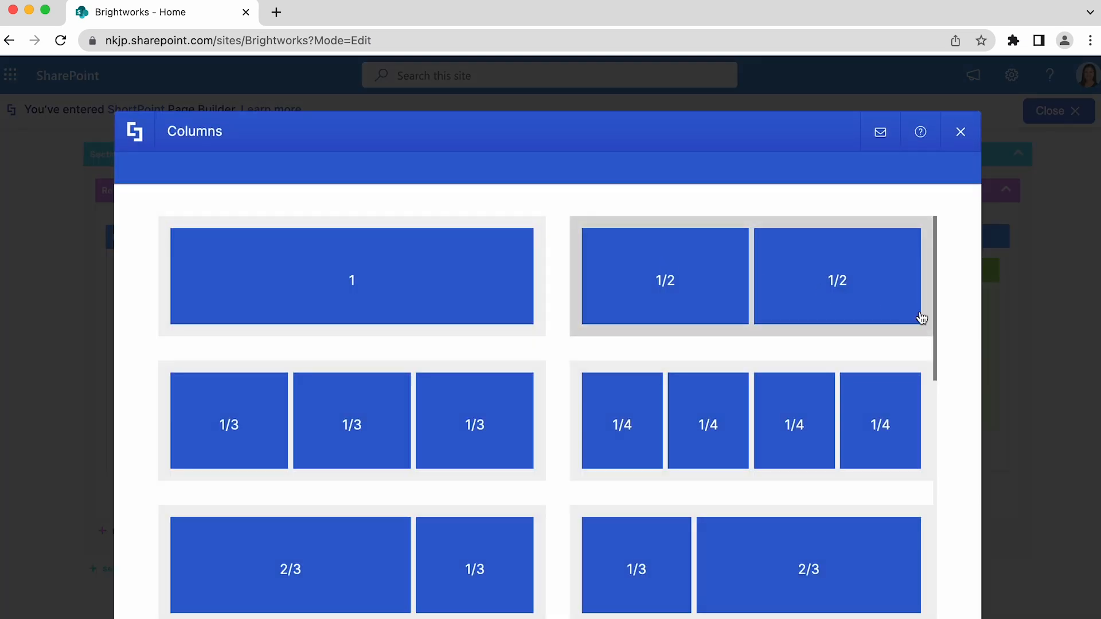
pyautogui.scroll(-2, 923, 321)
pyautogui.moveTo(933, 359); pyautogui.dragTo(985, 466)
pyautogui.click(801, 502)
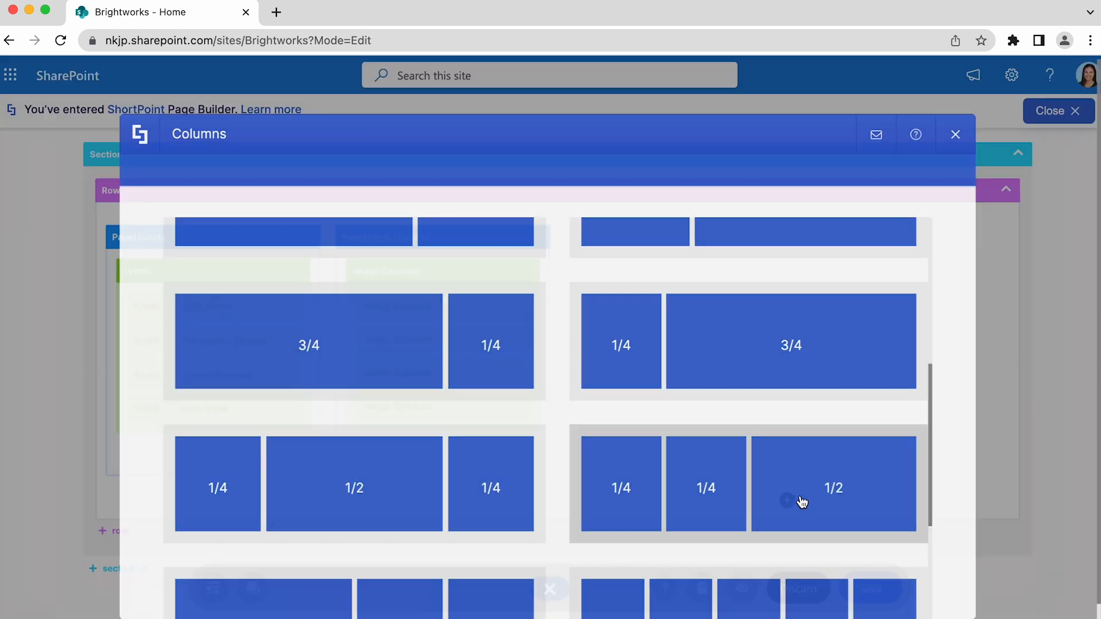
# Move the Other Updates panel from the middle 1/4 column into the empty 1/2 column
pyautogui.click(441, 256)
pyautogui.click(476, 342)
pyautogui.rightClick(728, 342)
pyautogui.click(748, 354)
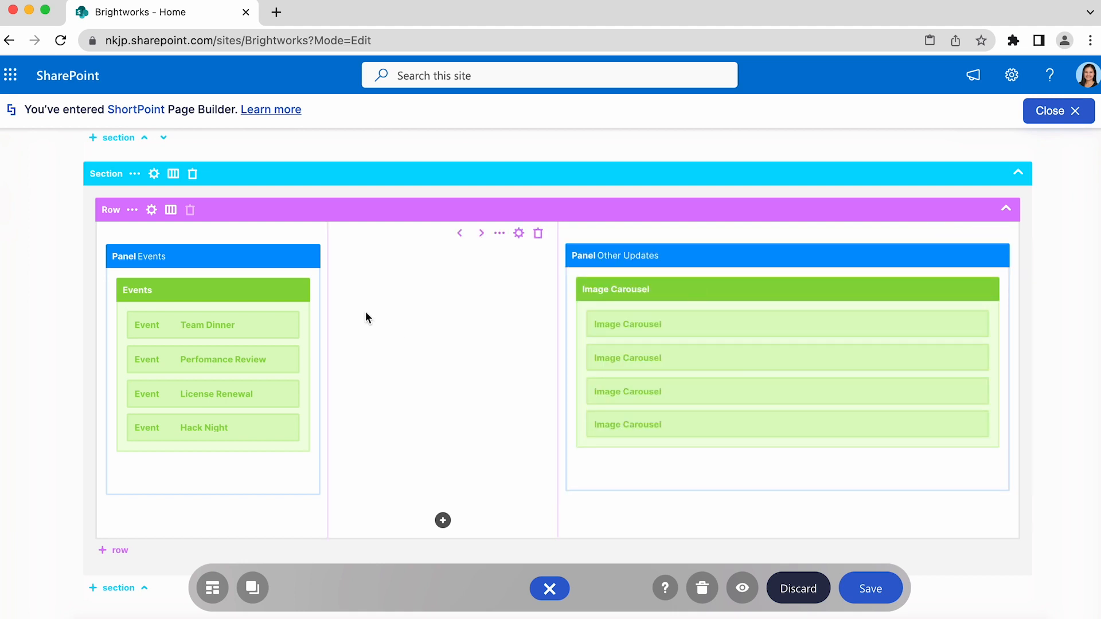
# Copy the Events panel into the empty middle column and view the design elements available to add
pyautogui.rightClick(172, 251)
pyautogui.click(177, 262)
pyautogui.rightClick(435, 332)
pyautogui.click(464, 347)
pyautogui.click(442, 476)
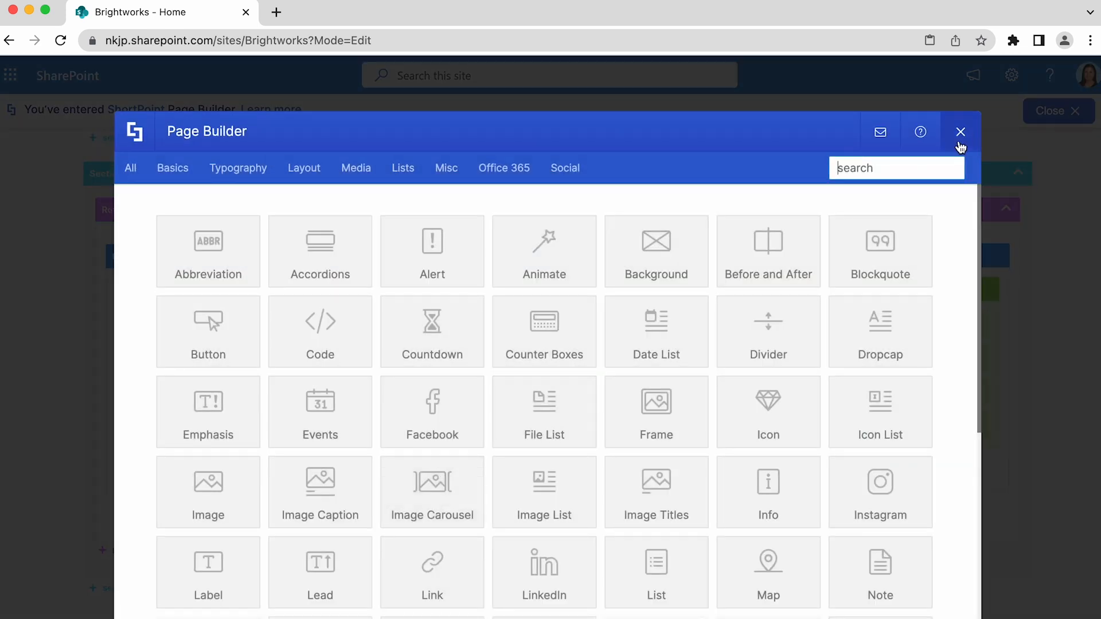
pyautogui.click(952, 139)
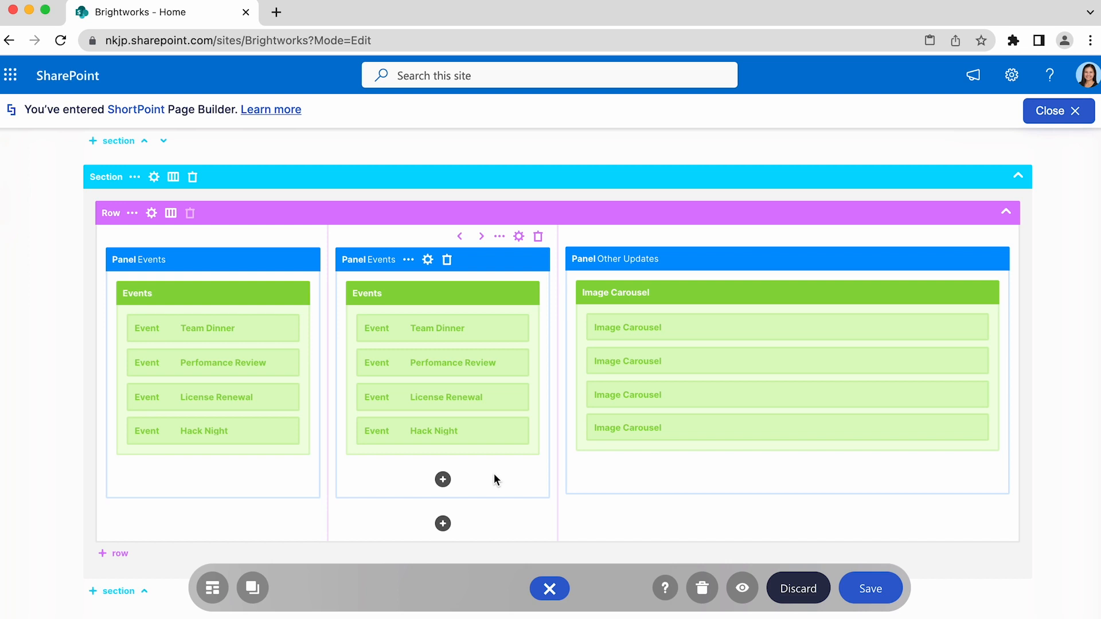
# Collapse the Events and News sections and move the Tiles section down below the News section
pyautogui.click(1005, 212)
pyautogui.click(1018, 309)
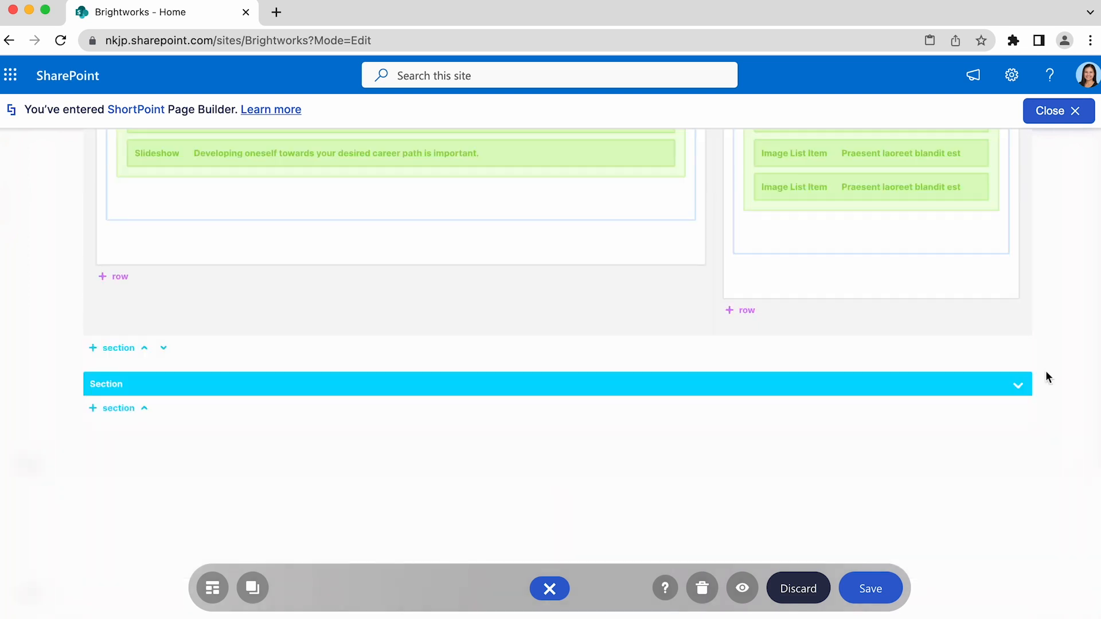
pyautogui.click(1018, 385)
pyautogui.click(692, 264)
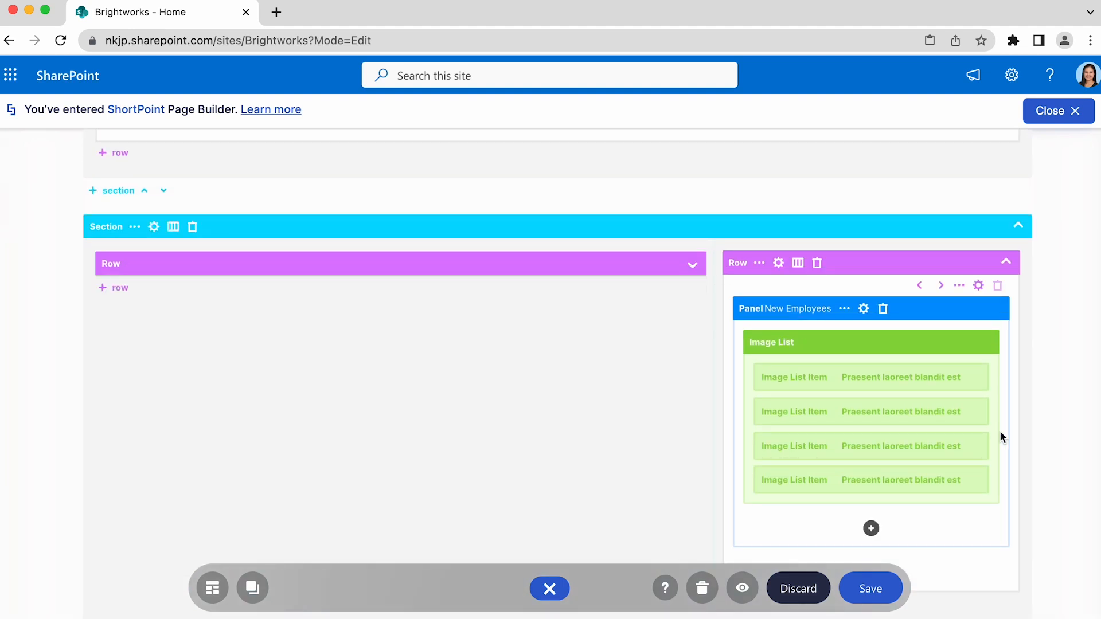
pyautogui.click(1018, 225)
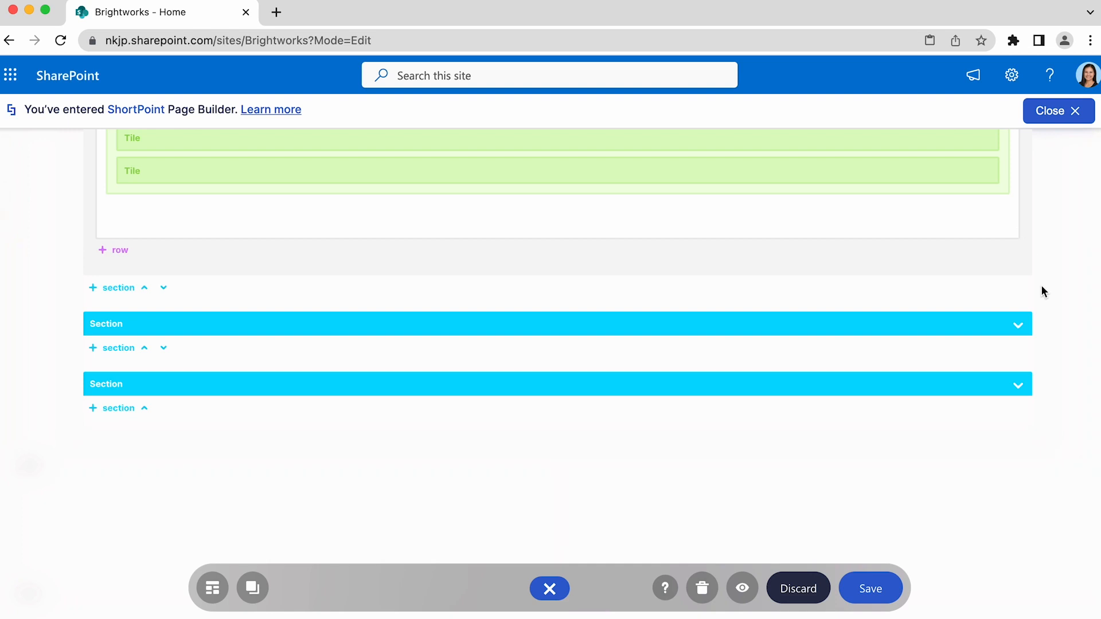
pyautogui.click(165, 290)
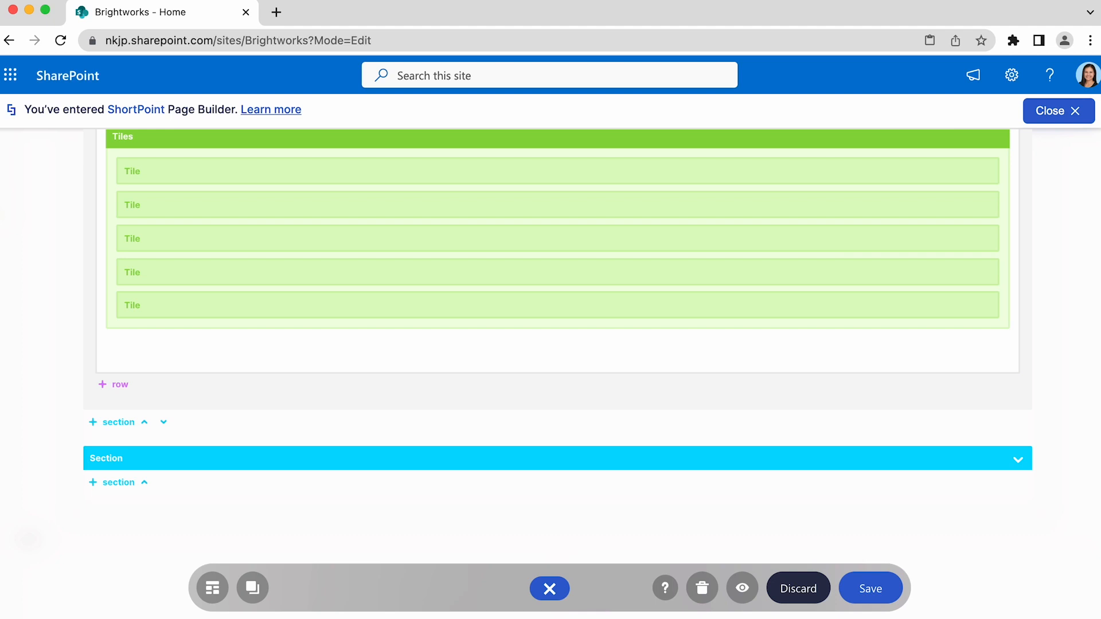
# Open the Tiles element's settings and review its data connection options
pyautogui.scroll(2, 558, 313)
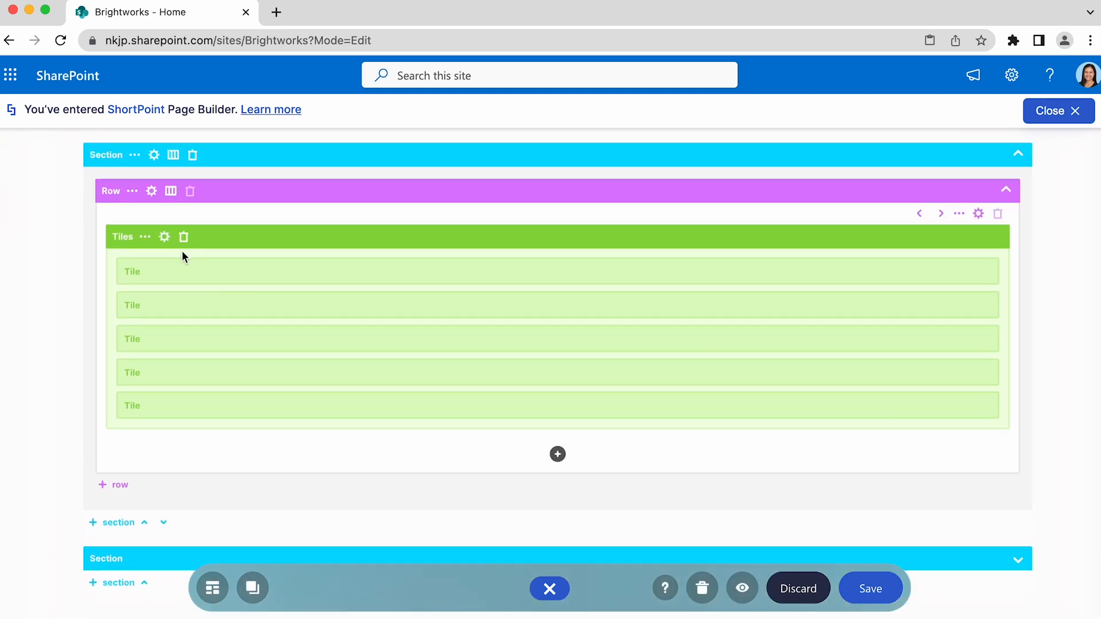
pyautogui.click(164, 237)
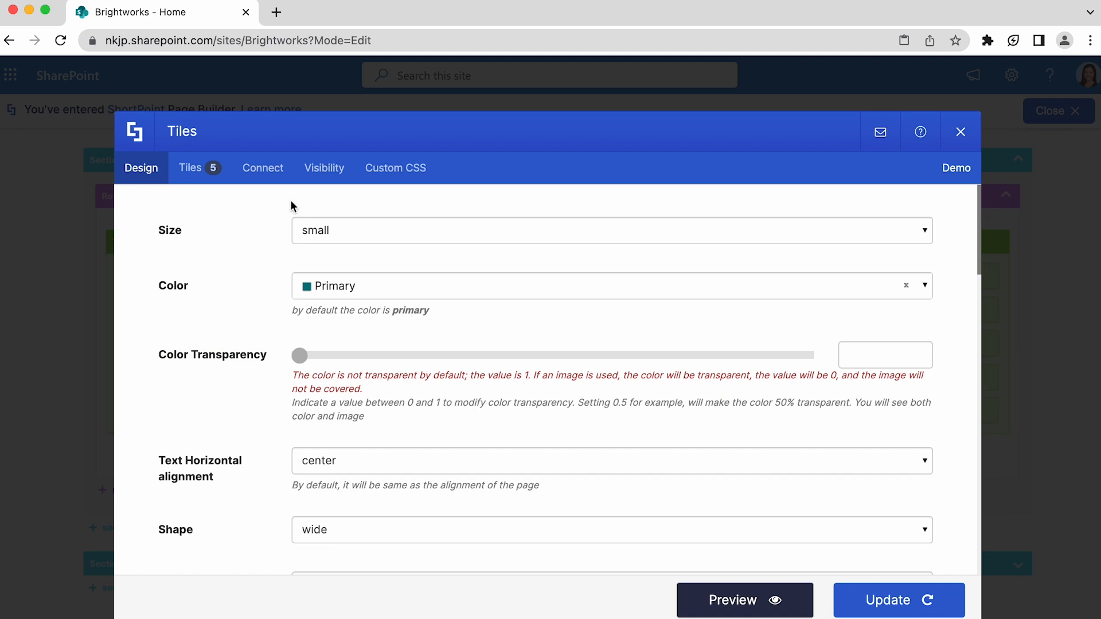
pyautogui.click(266, 177)
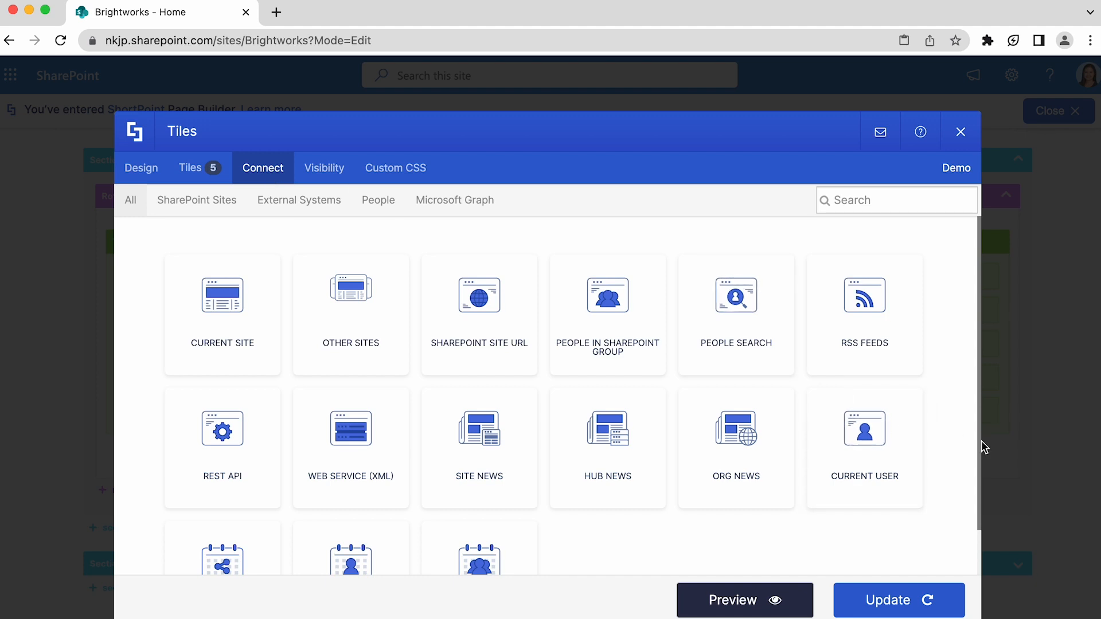
pyautogui.moveTo(983, 445); pyautogui.dragTo(985, 508)
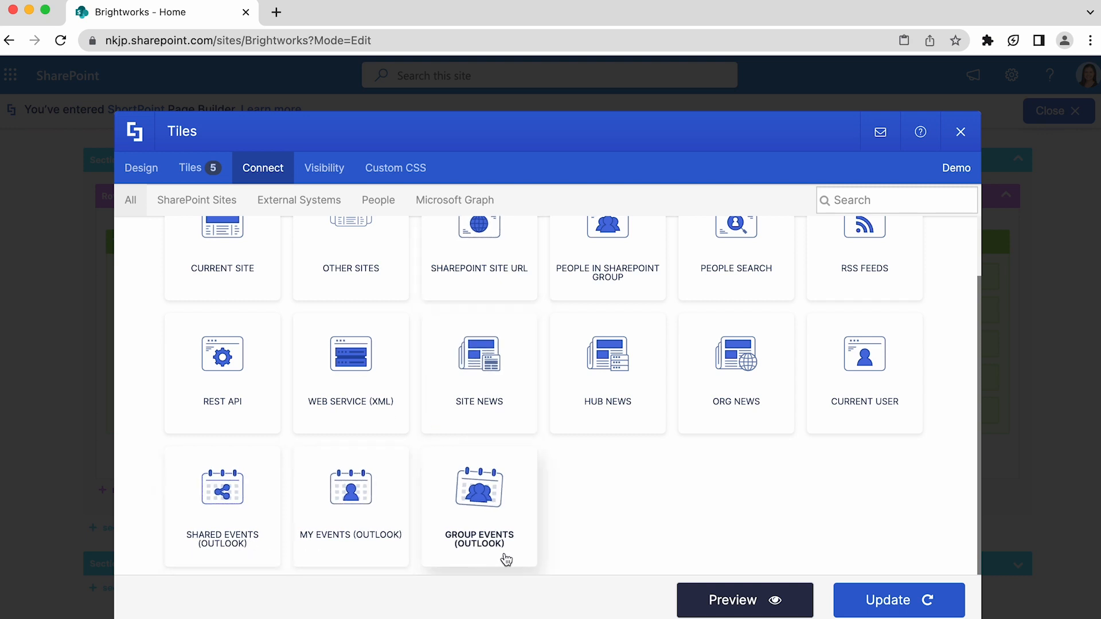
# Review the Tiles visibility options for people, groups and devices, and close the settings without updating
pyautogui.click(325, 171)
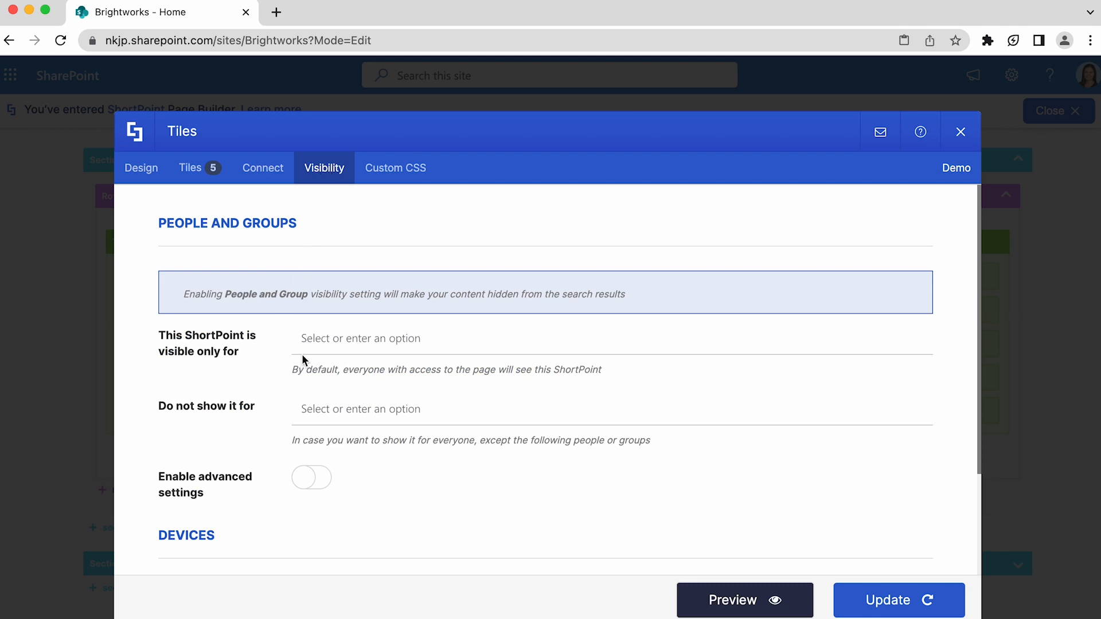
pyautogui.click(348, 339)
pyautogui.click(299, 403)
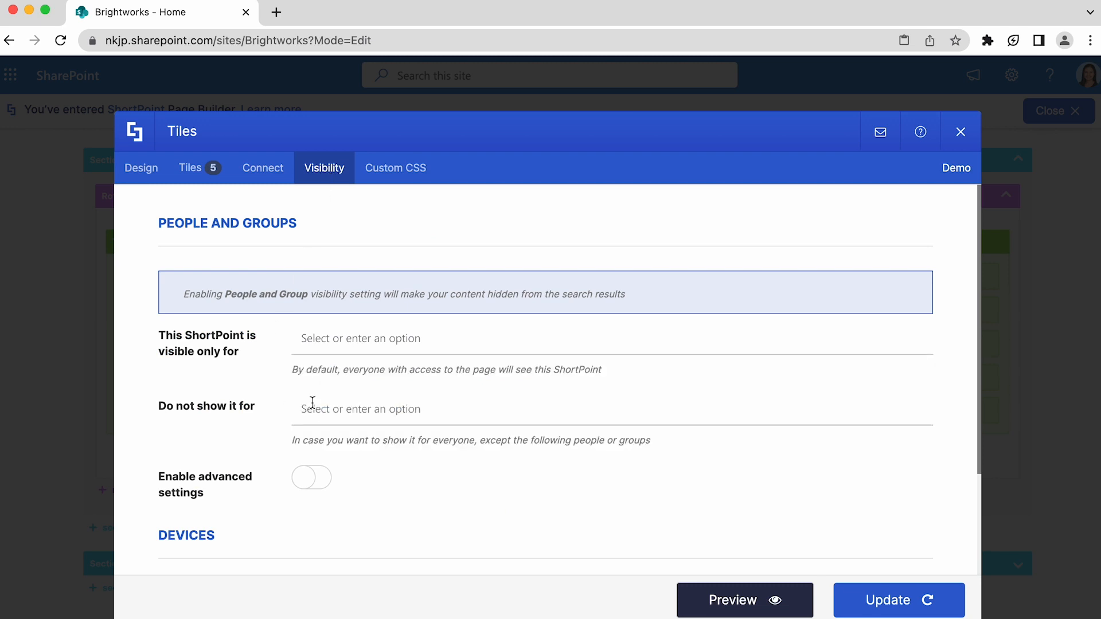
pyautogui.click(238, 443)
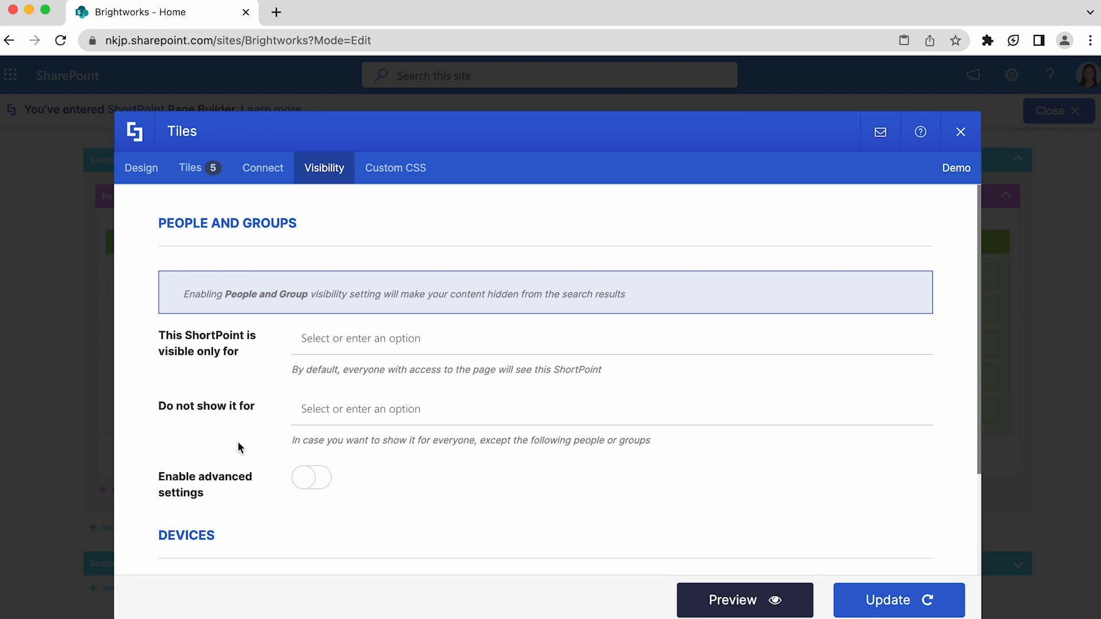
pyautogui.moveTo(977, 435); pyautogui.dragTo(966, 560)
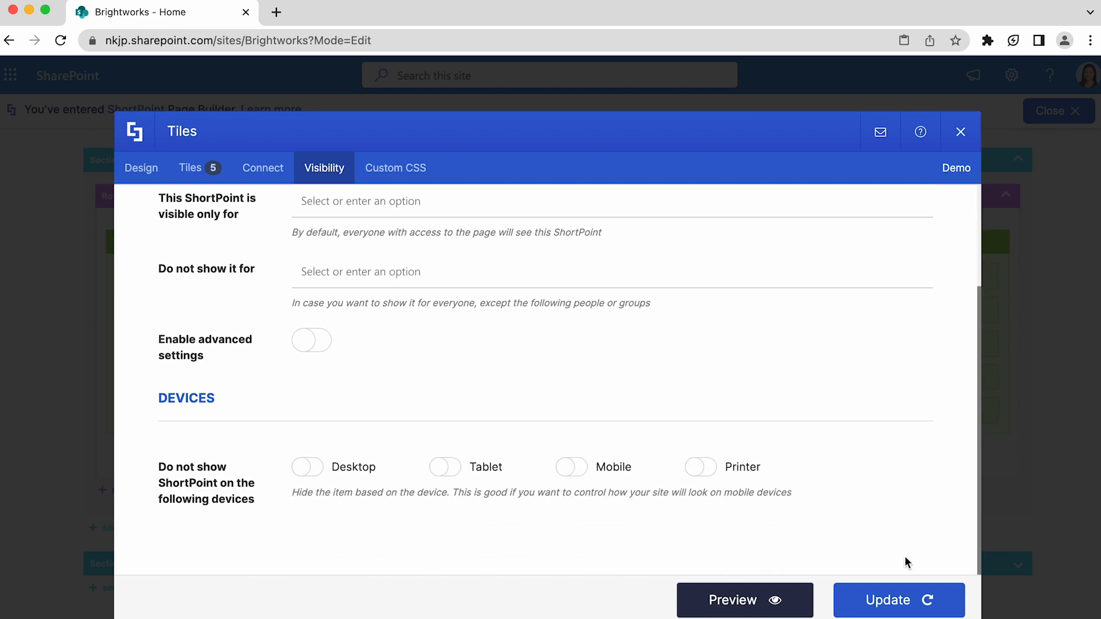
pyautogui.click(568, 469)
pyautogui.click(704, 469)
pyautogui.click(962, 133)
pyautogui.click(961, 133)
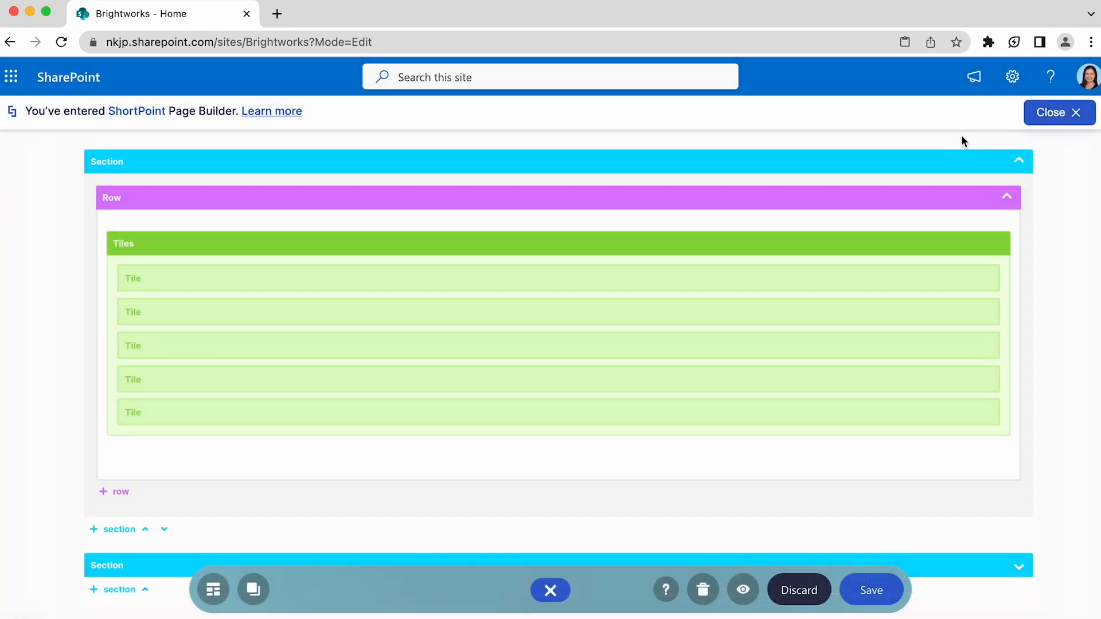
# Preview the rearranged page from News through the tiles and return to edit mode
pyautogui.click(743, 591)
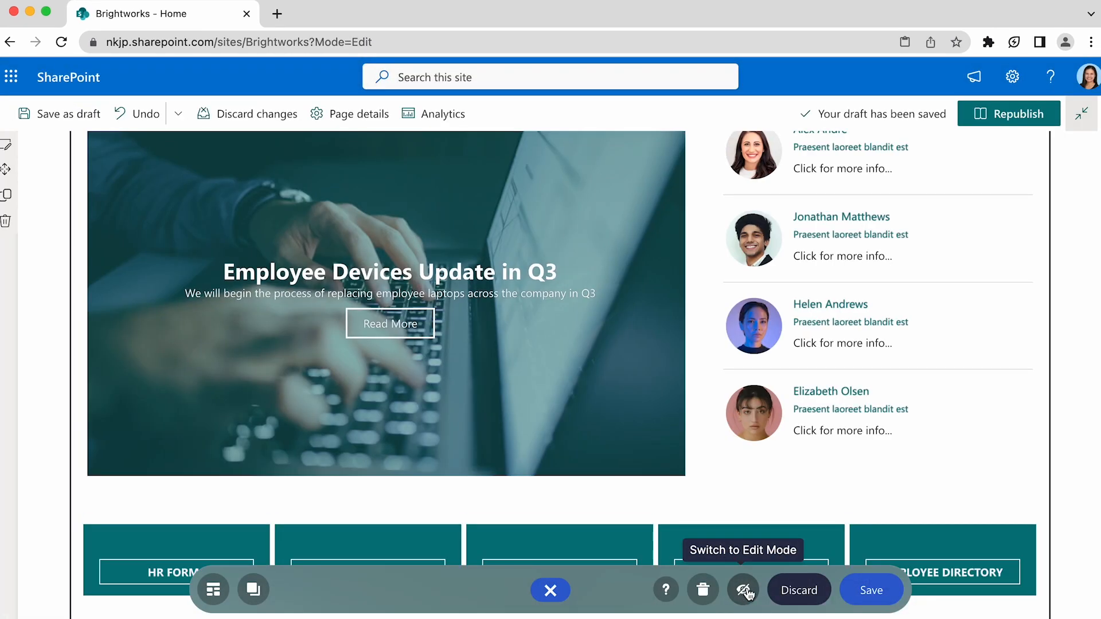
pyautogui.scroll(5, 1100, 328)
pyautogui.scroll(-8, 1084, 508)
pyautogui.scroll(4, 1091, 454)
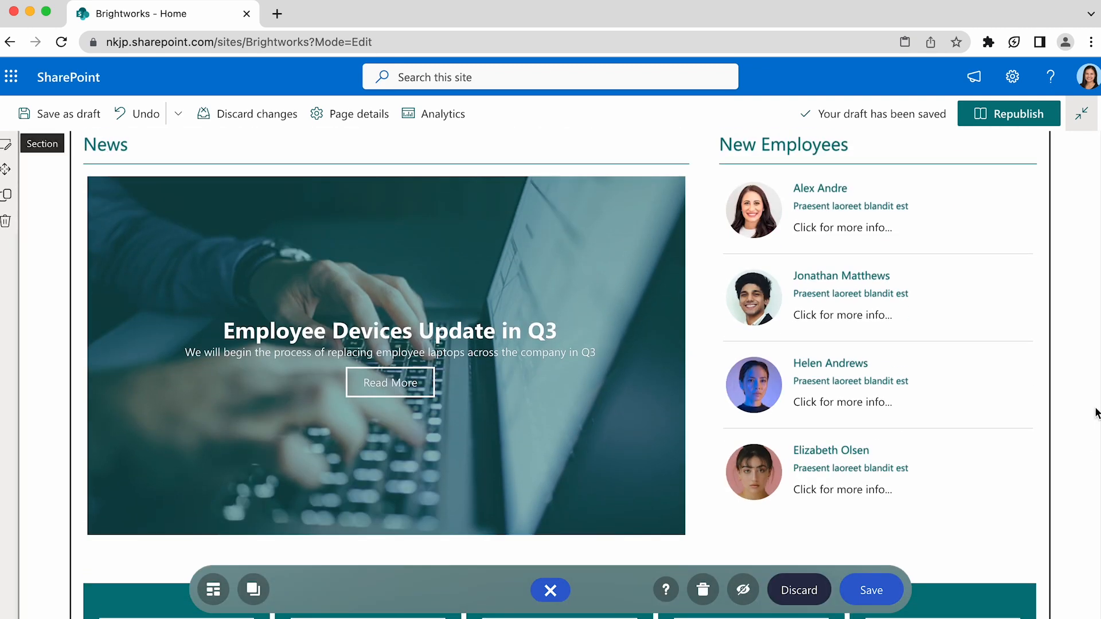
pyautogui.click(743, 591)
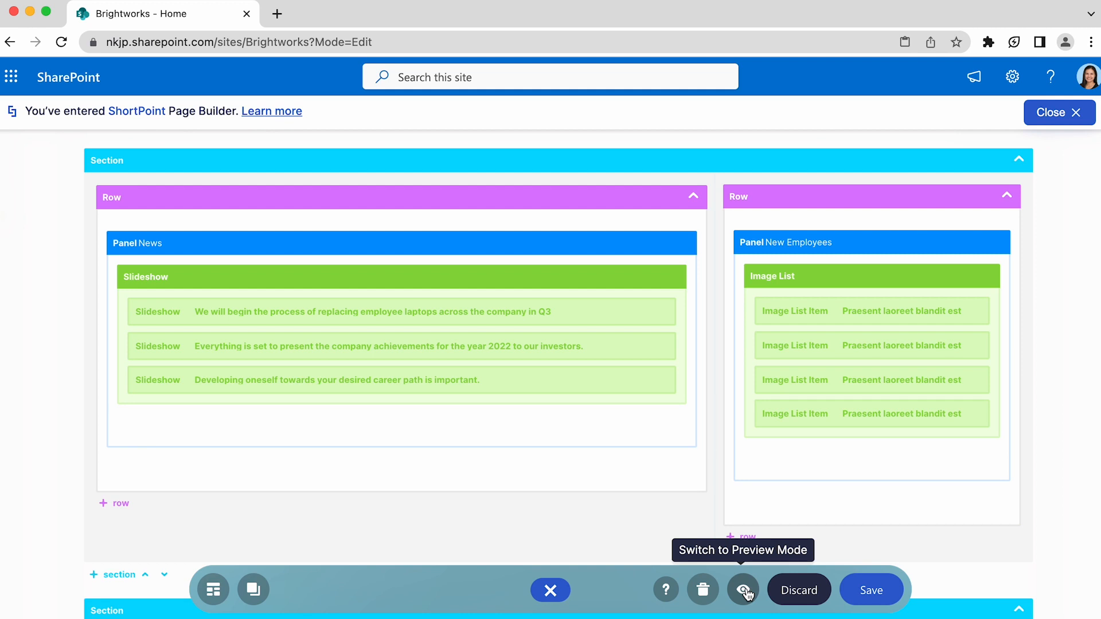